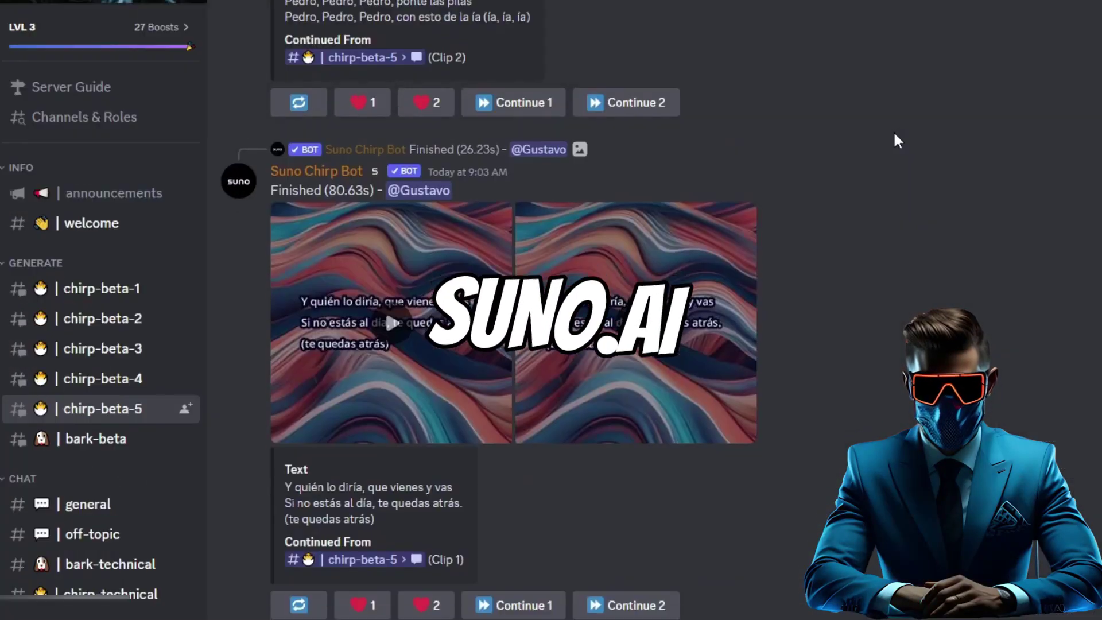
- Scroll through the Suno Chirp Bot's finished song clips in the chirp-beta-5 channel
scroll(547, 205, down, 5)
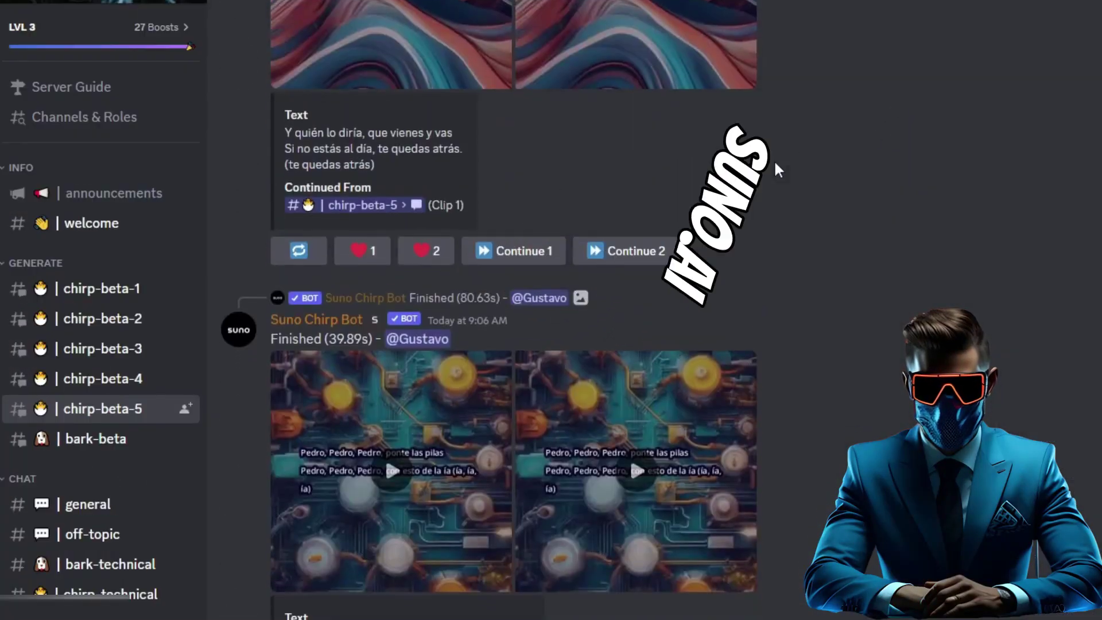
scroll(701, 246, down, 4)
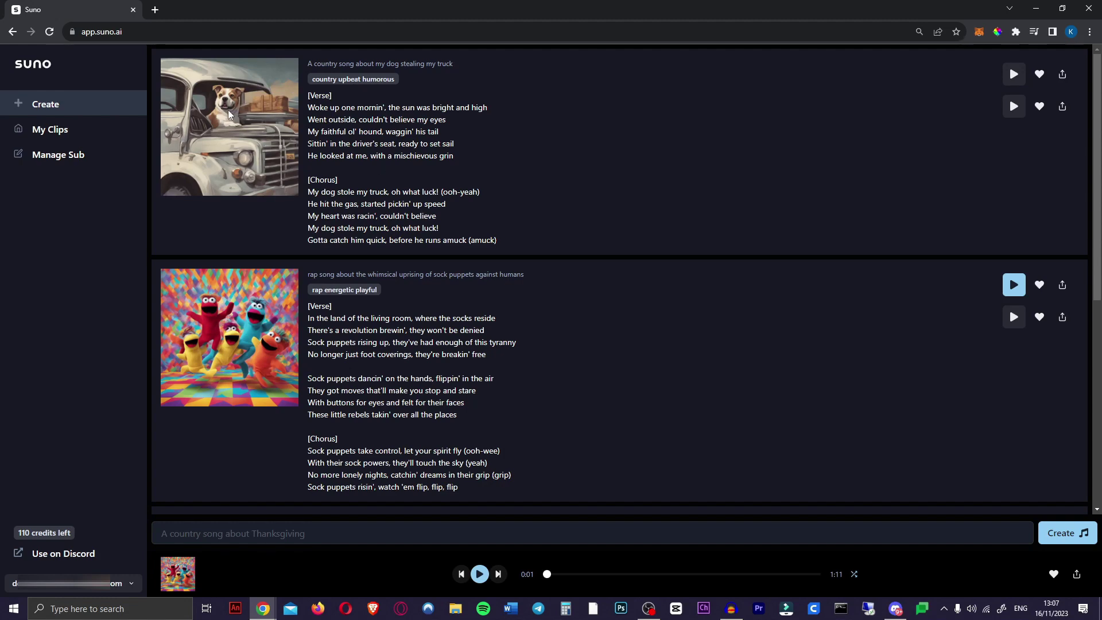
- Scroll down to the nocturnal cat jazz song to play it, then back up the list
scroll(563, 200, down, 2)
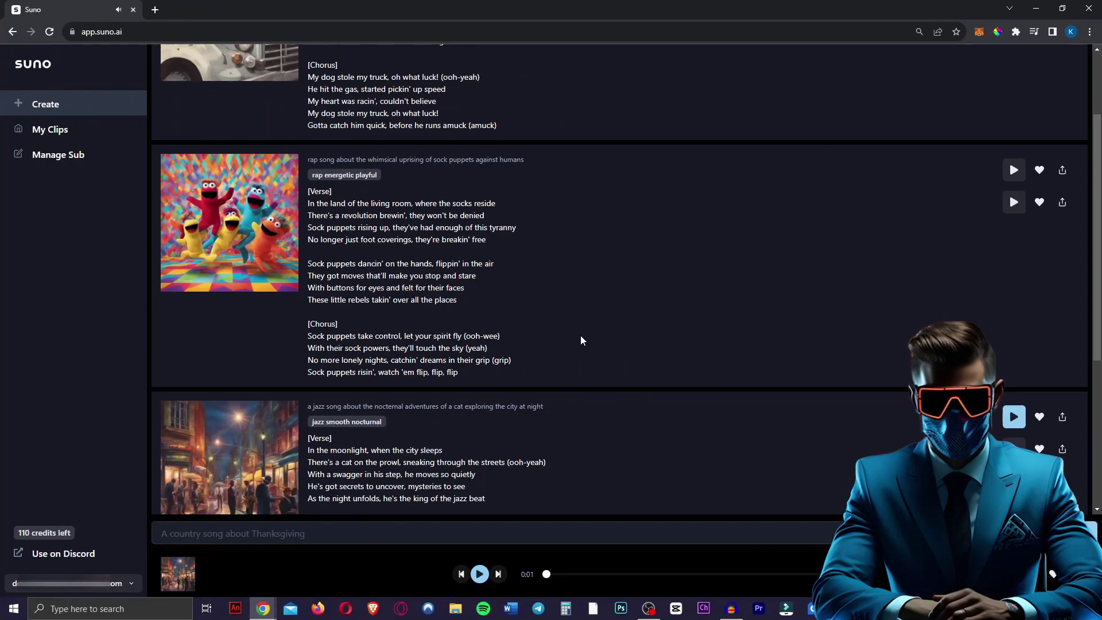
scroll(580, 339, up, 2)
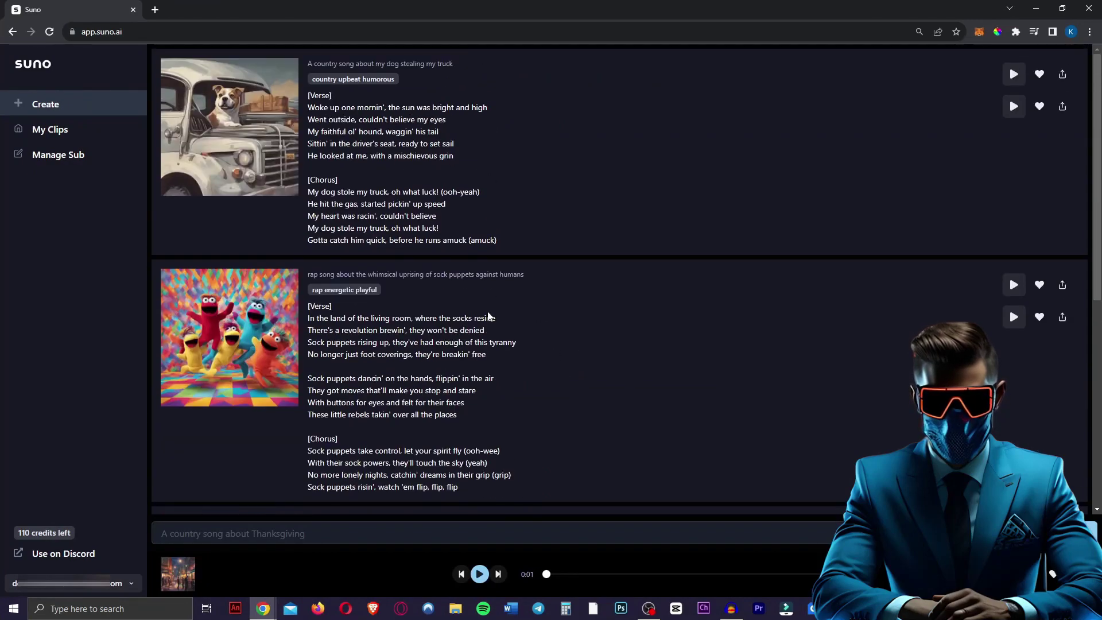
- Scroll down to the jazz cat song's second version to play it
scroll(312, 443, down, 7)
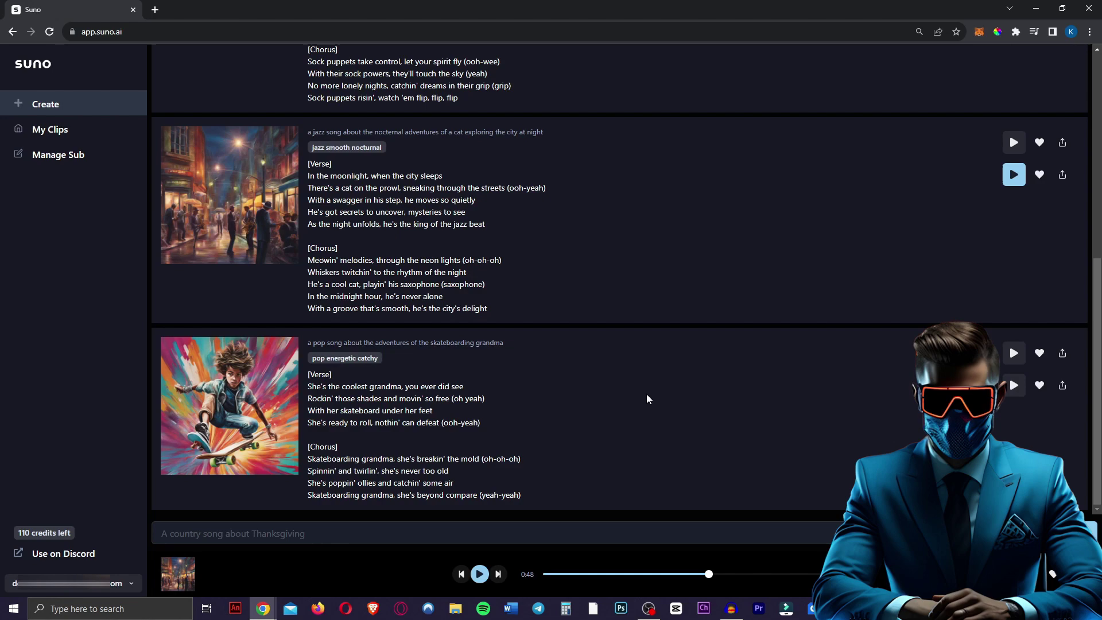
- Scroll the song list to review the tracks down to the skateboarding grandma pop song
scroll(497, 295, up, 7)
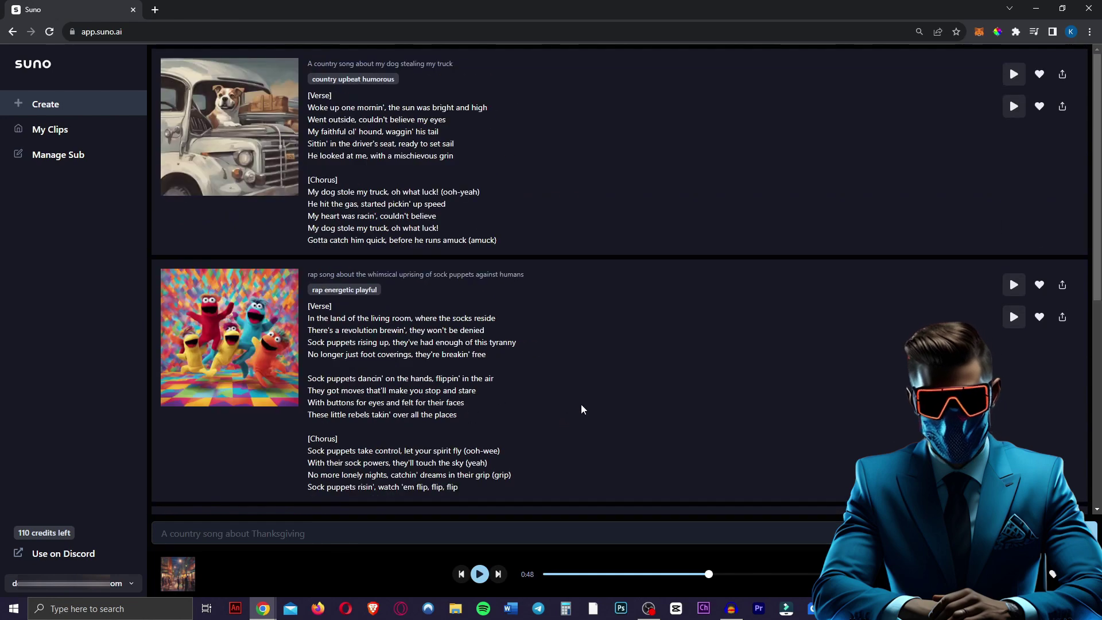
scroll(497, 295, down, 7)
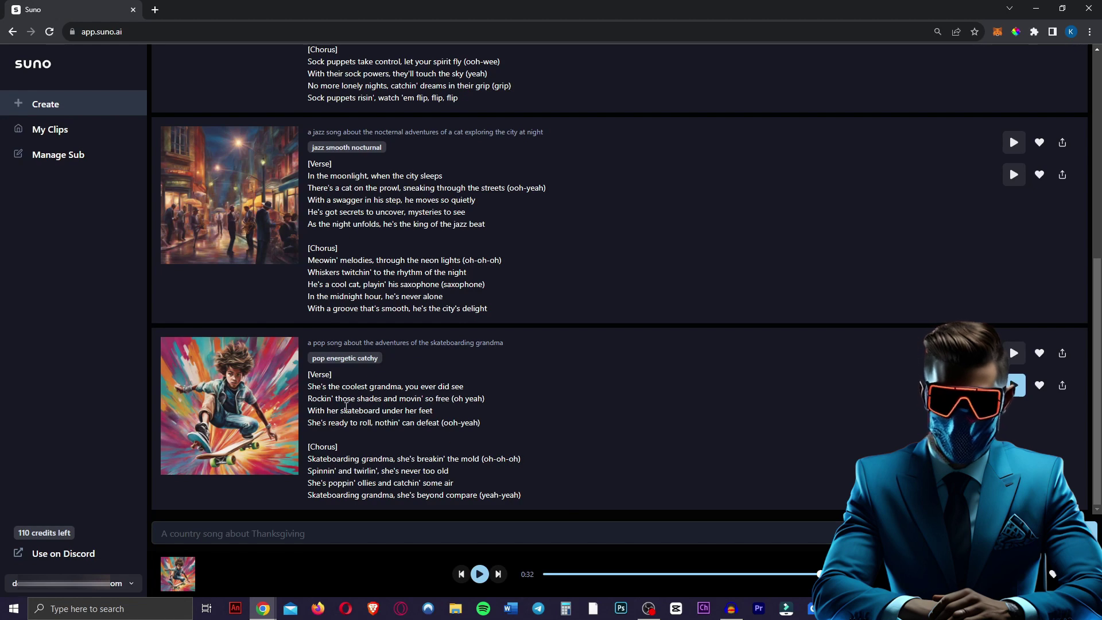
scroll(396, 312, up, 1)
scroll(396, 313, down, 1)
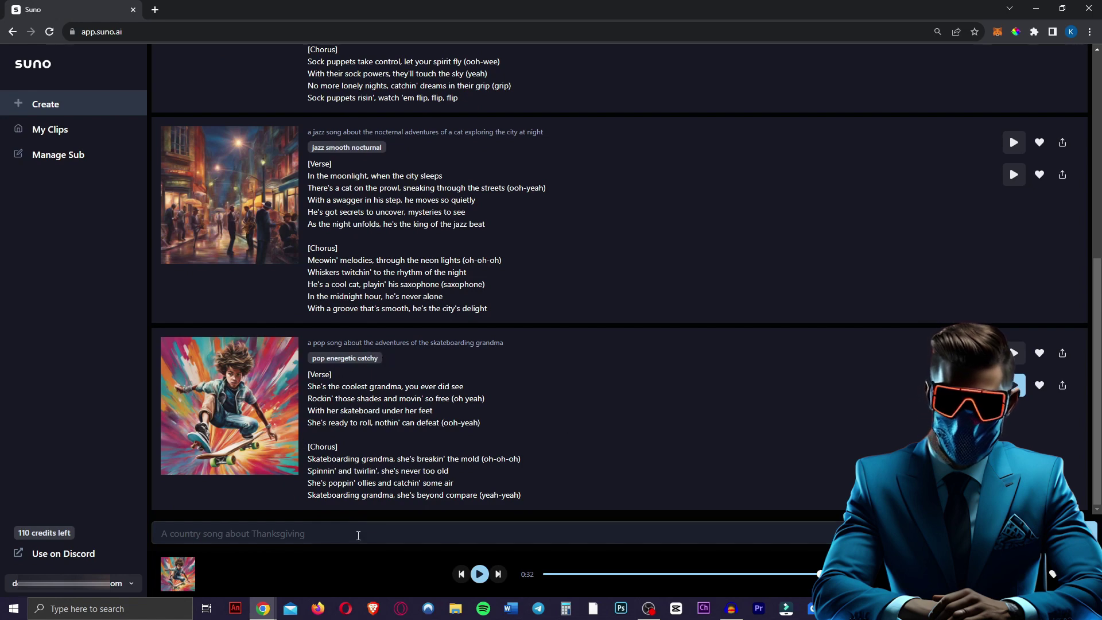
- Submit the prompt 'A reggae song about a goldfish with a silky voice that sings to its owner'
click(310, 534)
text(A)
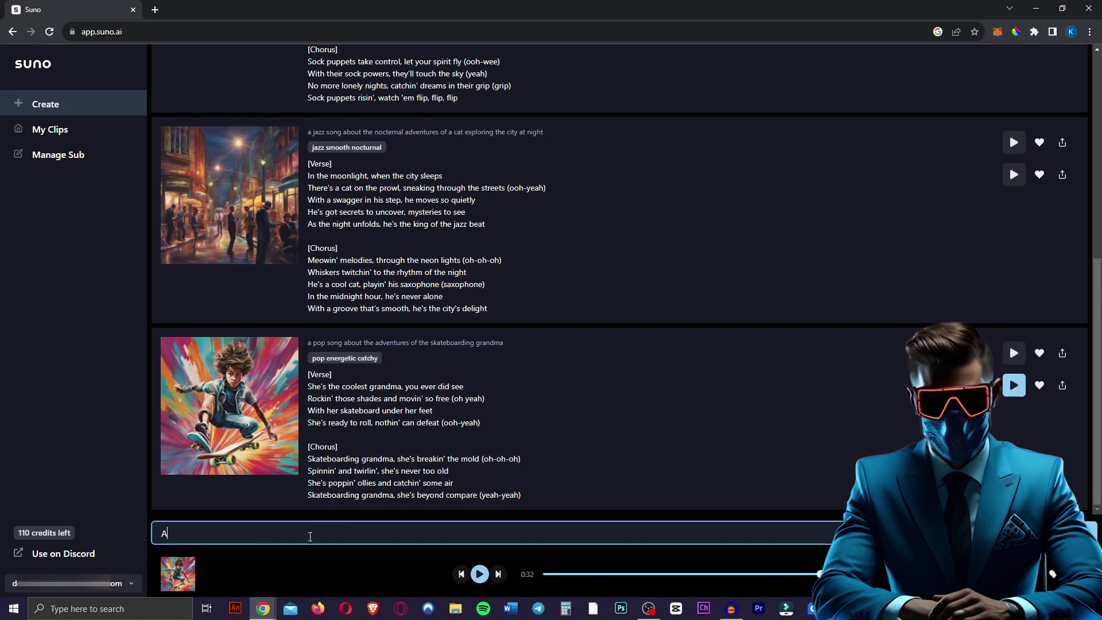
text( reggae so)
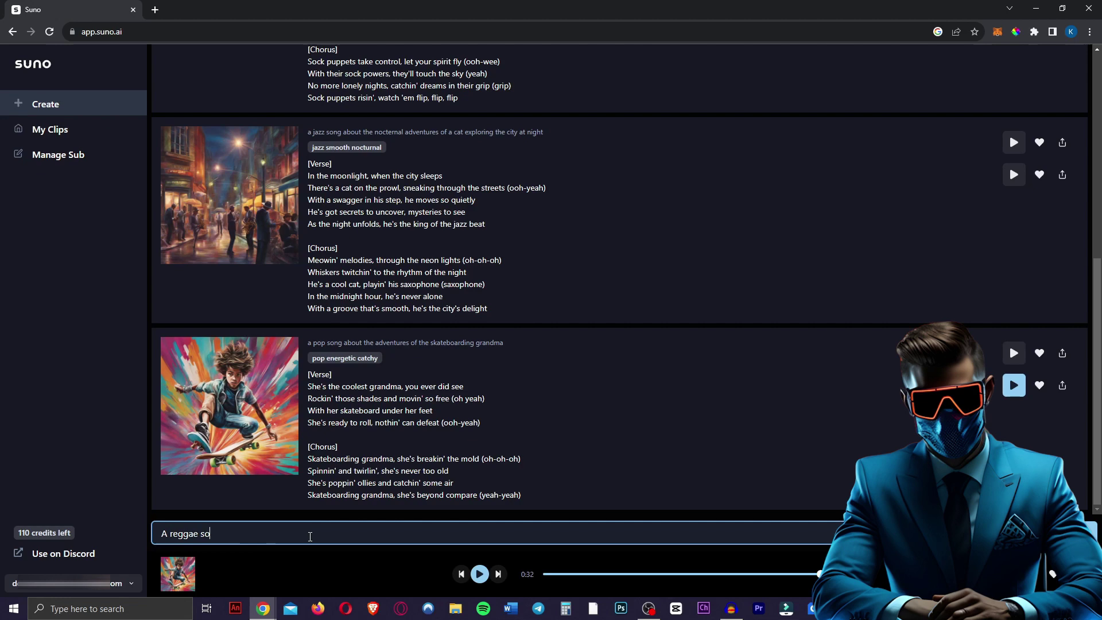
text(ng about a goldf)
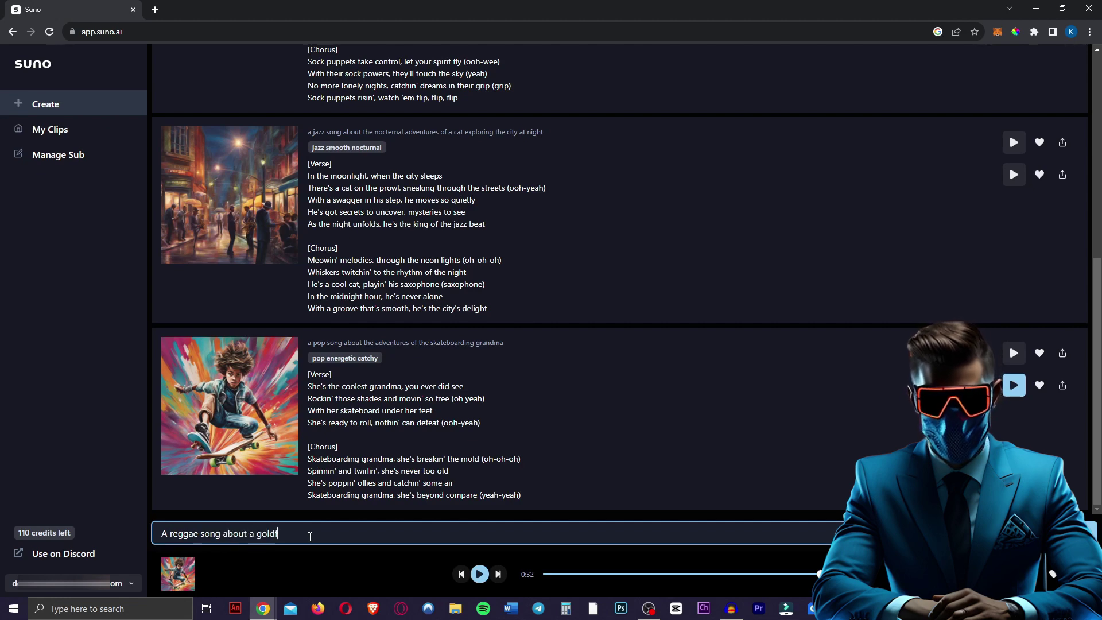
text(ish with a silky voice that sings t)
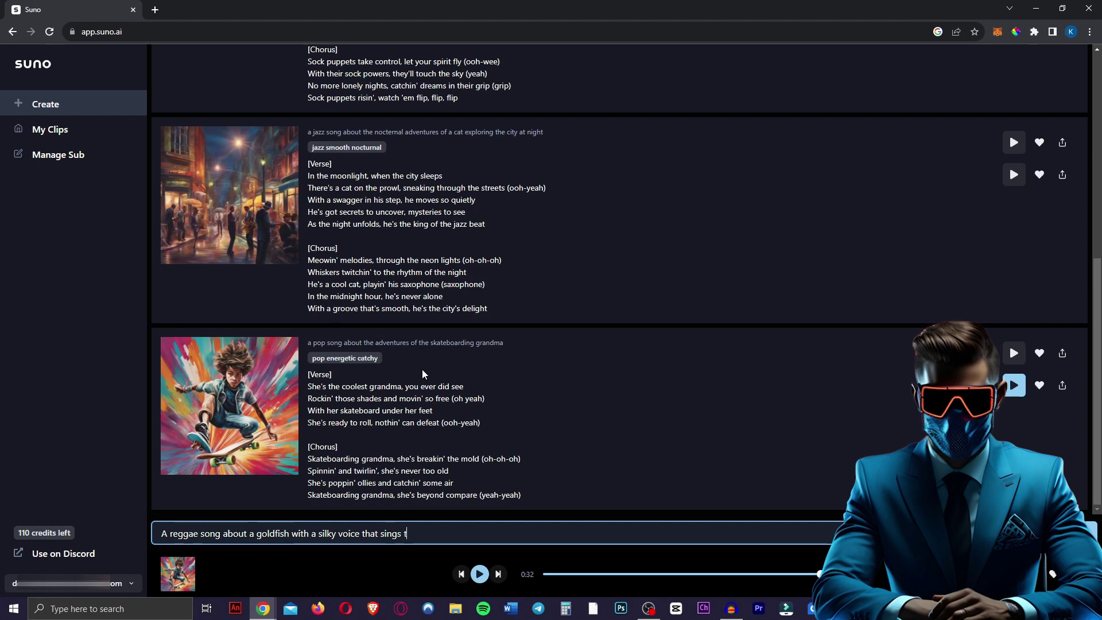
text(o its owner)
key(Return)
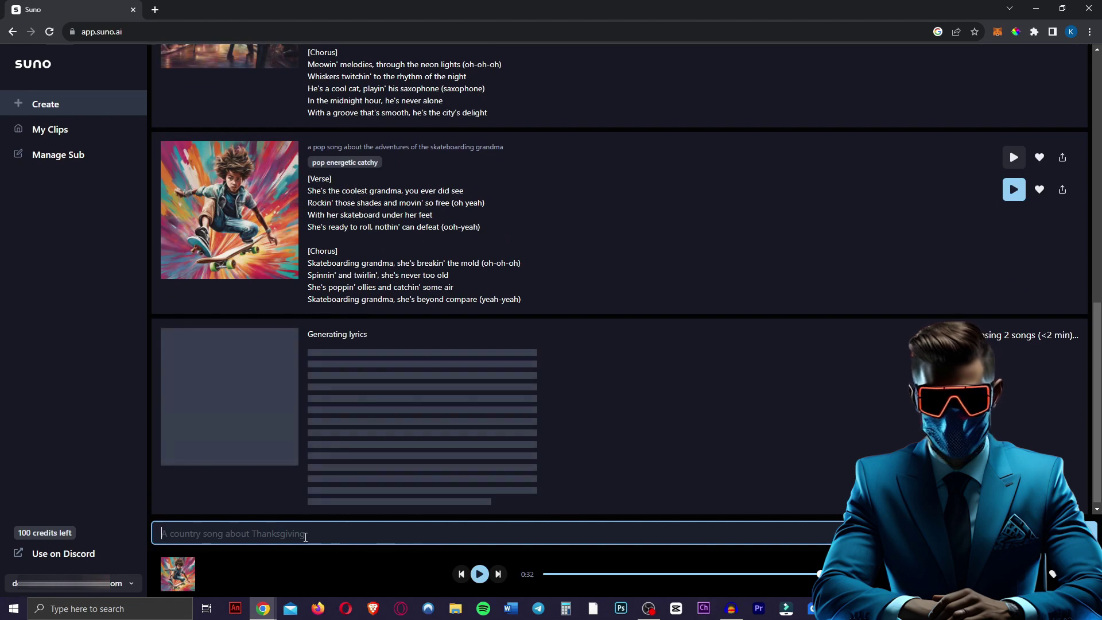
- Type 'An indie folk song about a zombie who becomes a vegan' as the new song description
text(An indie )
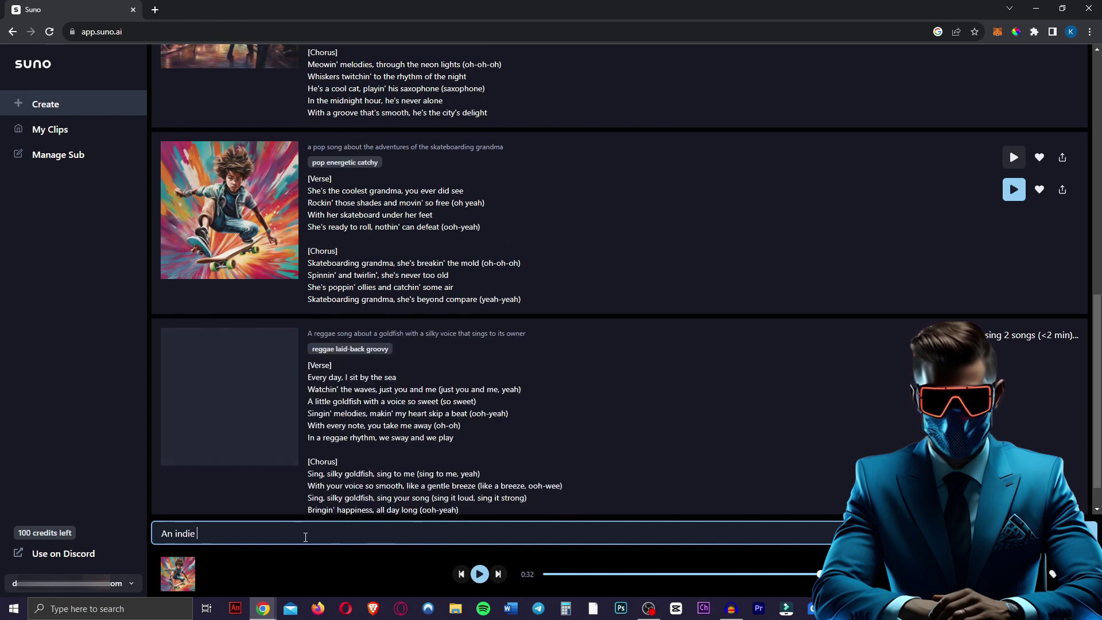
text(folk song about a zo)
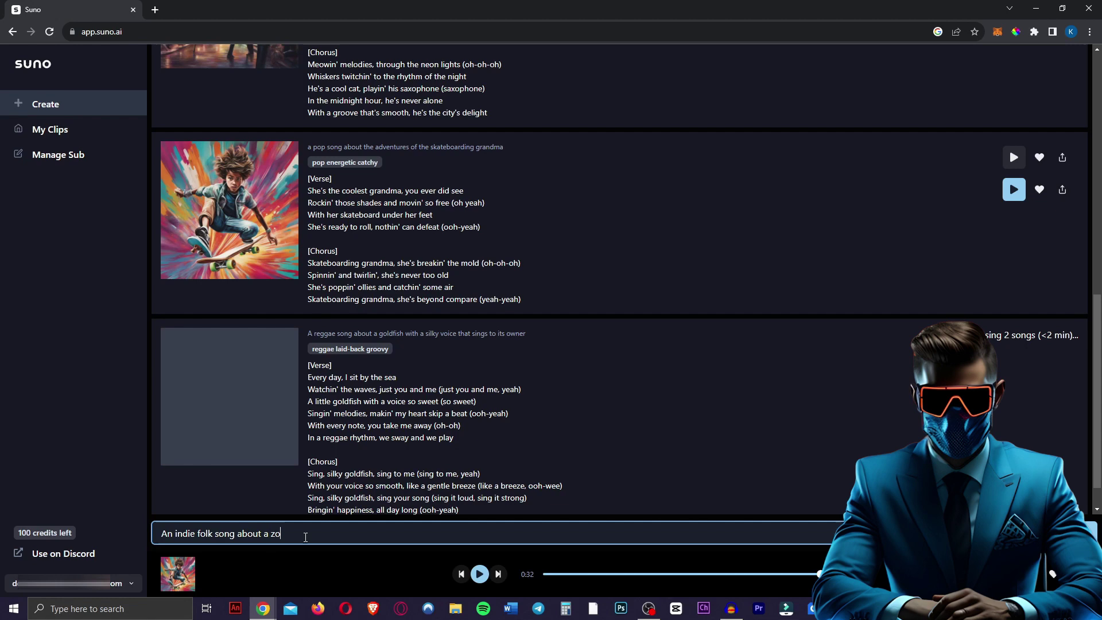
text(mbie who becomes a ve)
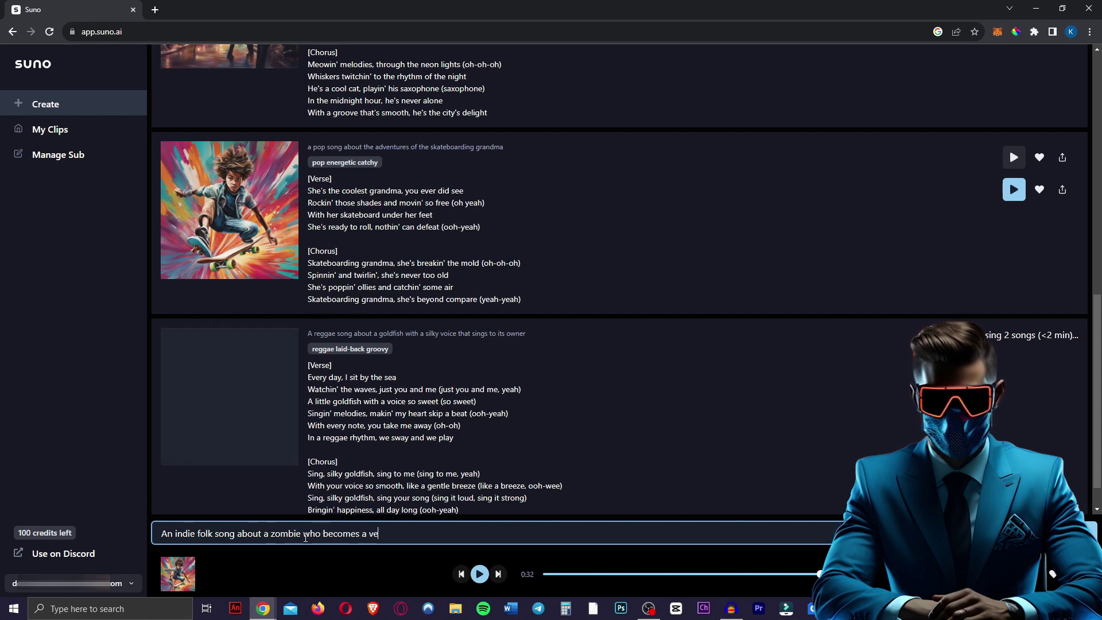
text(gan)
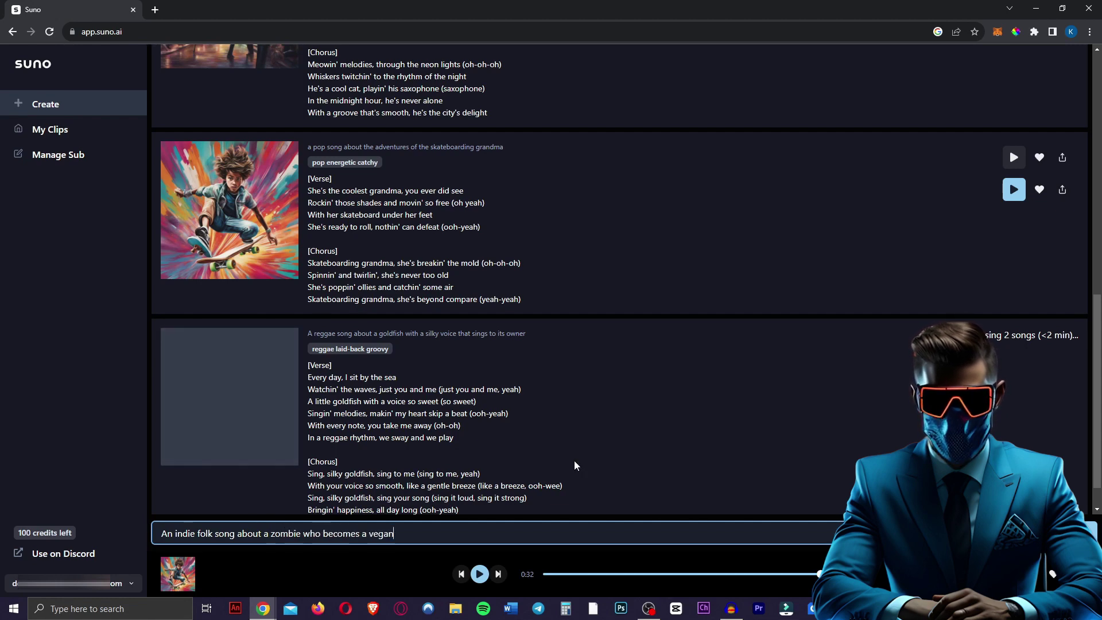
- Submit the vegan zombie indie folk prompt and let its clips generate
key(Return)
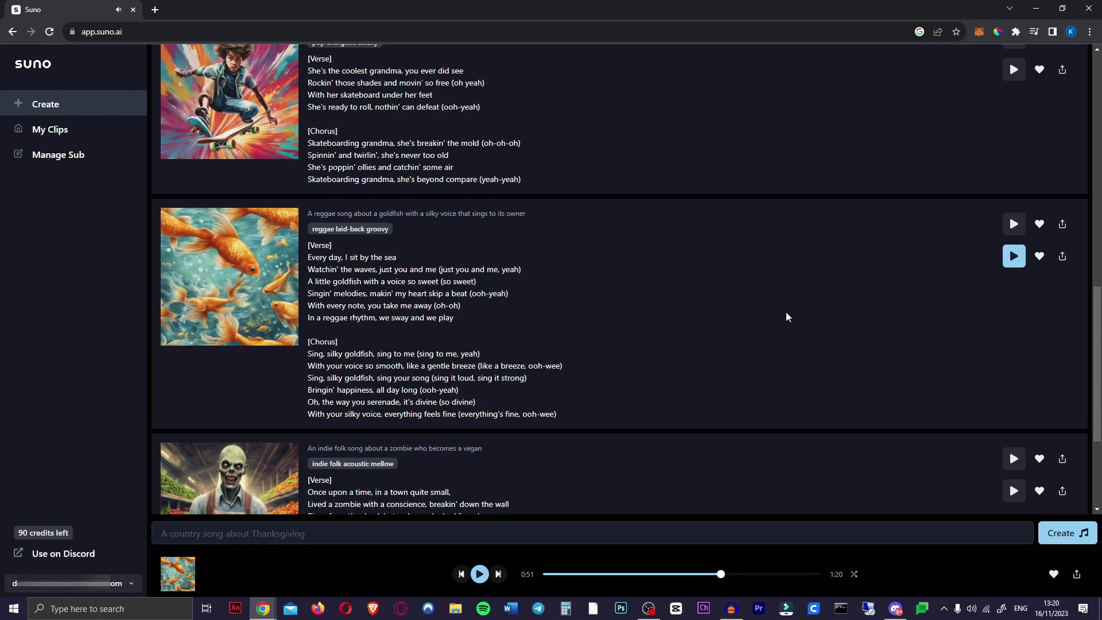
- Scroll down to the vegan zombie song to show its full lyrics and play button
scroll(577, 284, down, 3)
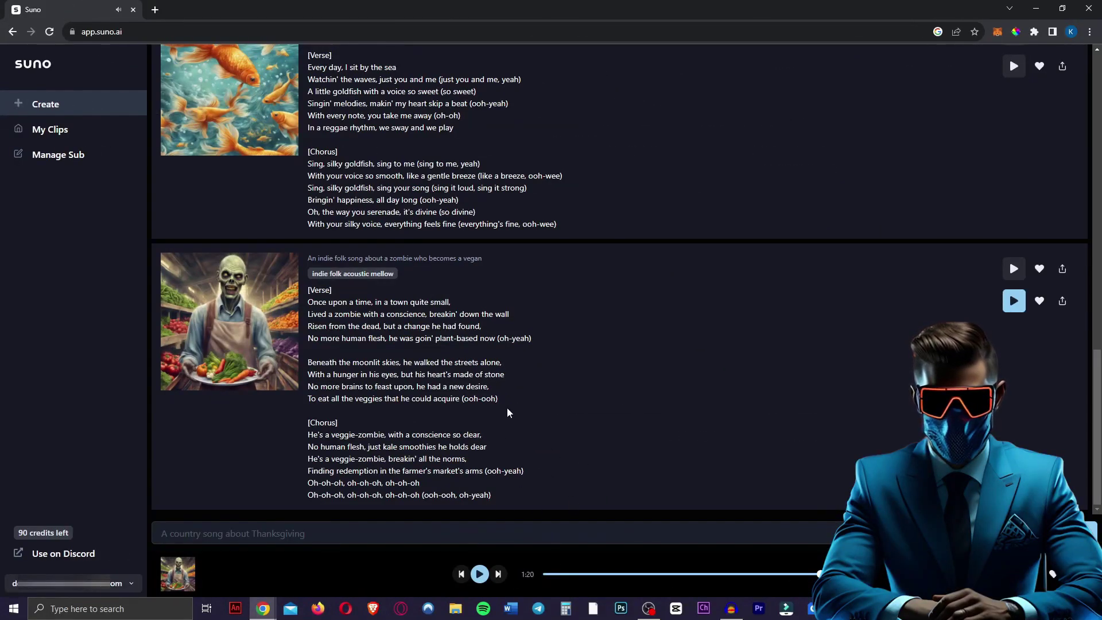
- Submit the prompt 'a pop song about a talking toaster that loves to dance'
click(280, 534)
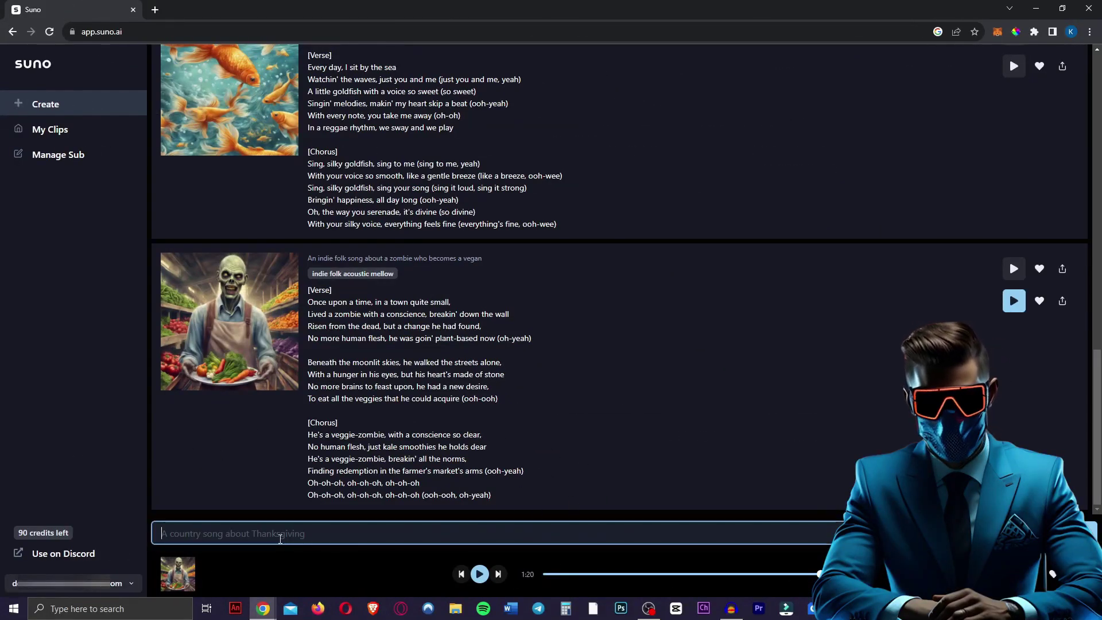
text(a pop song about a talking toaster that loves to dance)
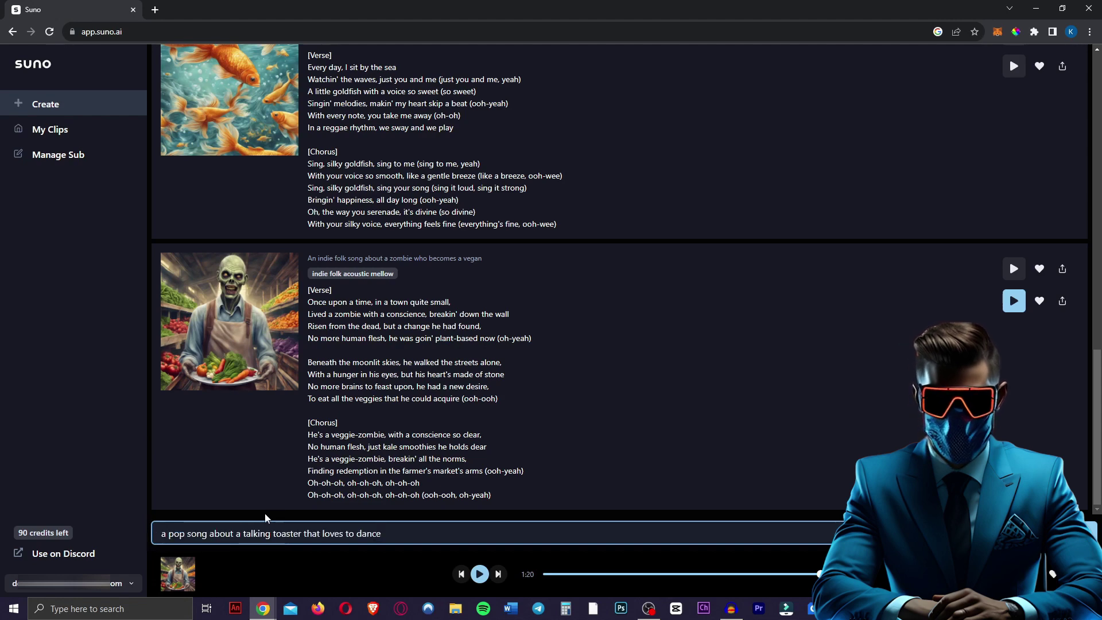
key(Return)
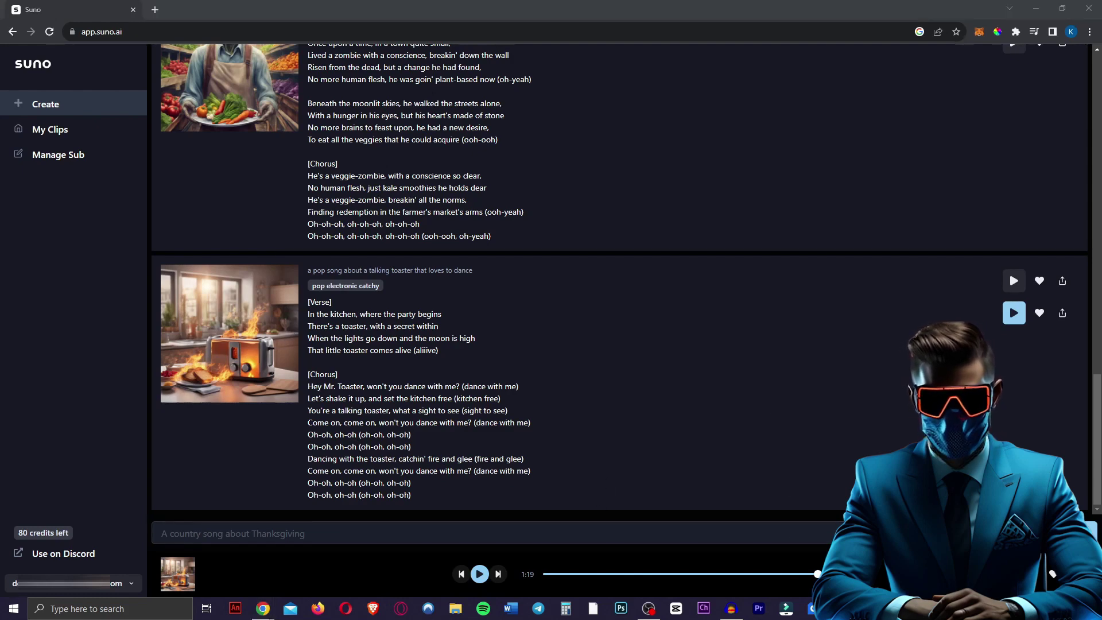
- Download the skateboarding grandma song as MP4 video and MP3 audio, then play the video
scroll(620, 383, up, 10)
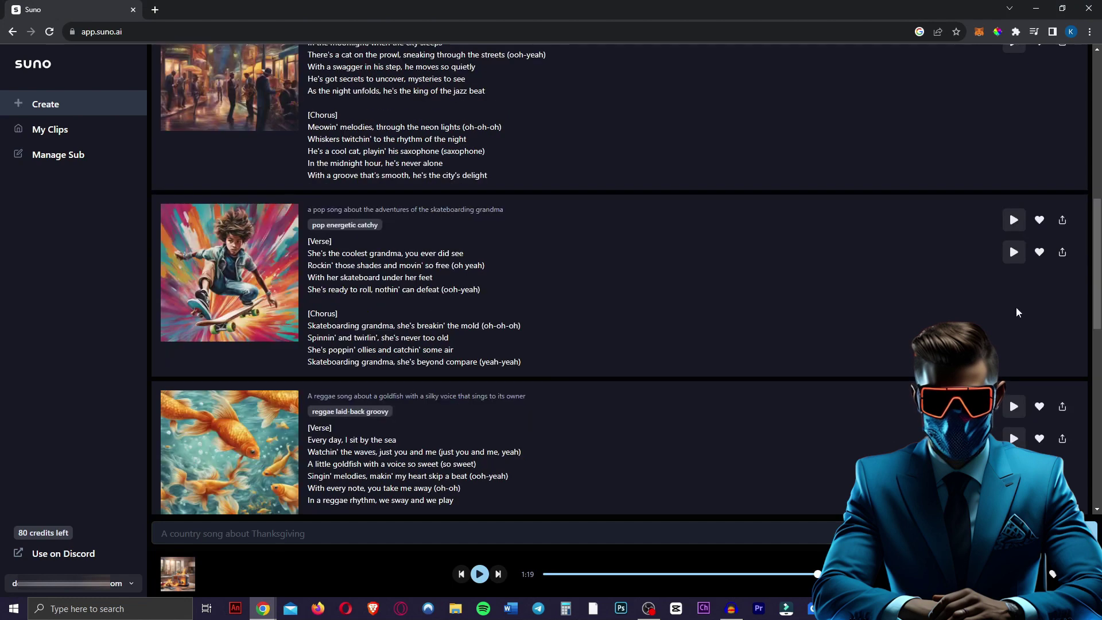
click(1063, 223)
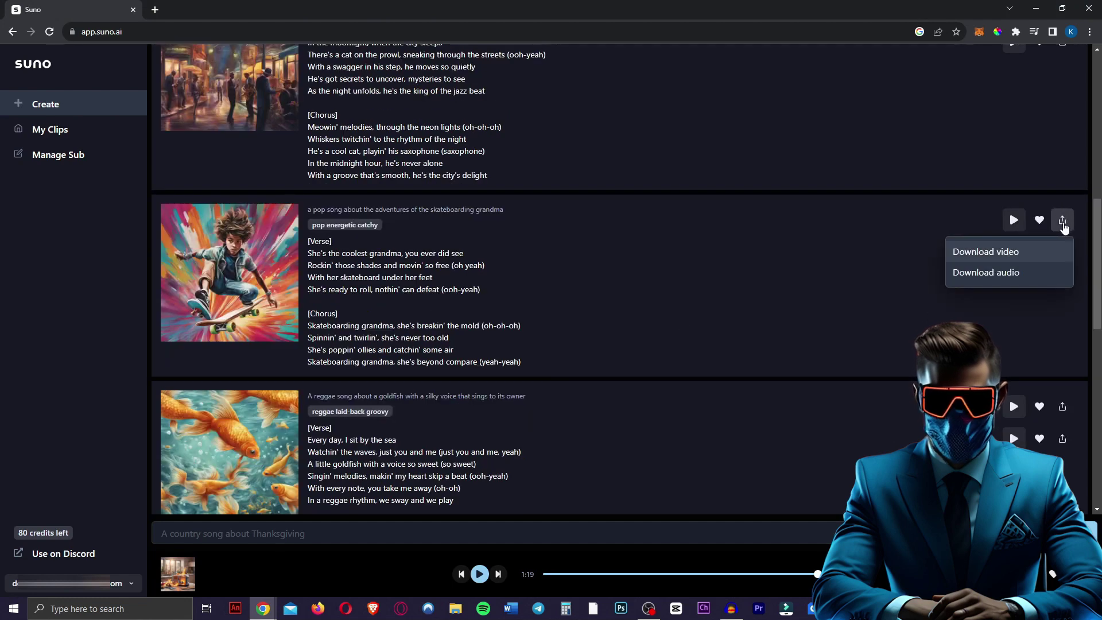
click(1010, 272)
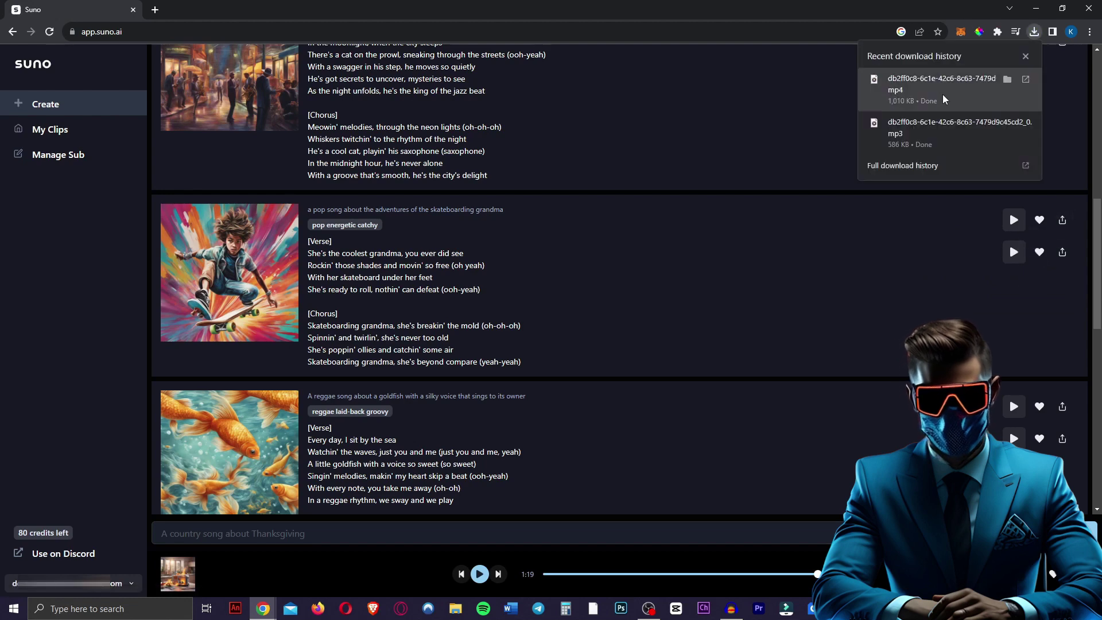
click(944, 99)
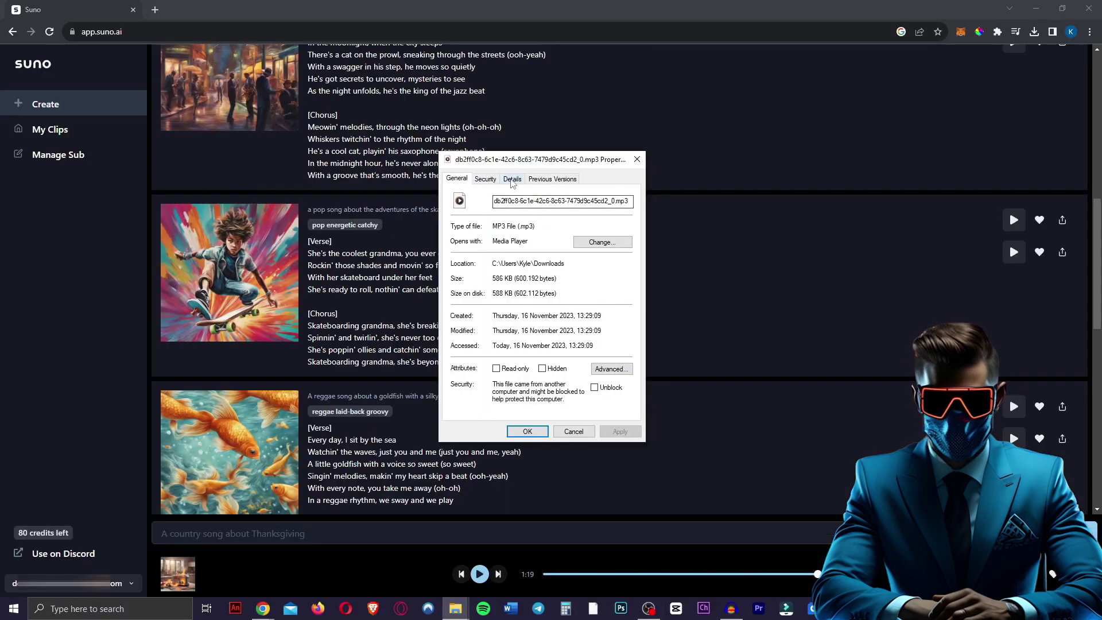
- Check the skateboarding-grandma MP3's details: 0:37 length, 128 kbps bit rate, no title or artist tags
click(512, 178)
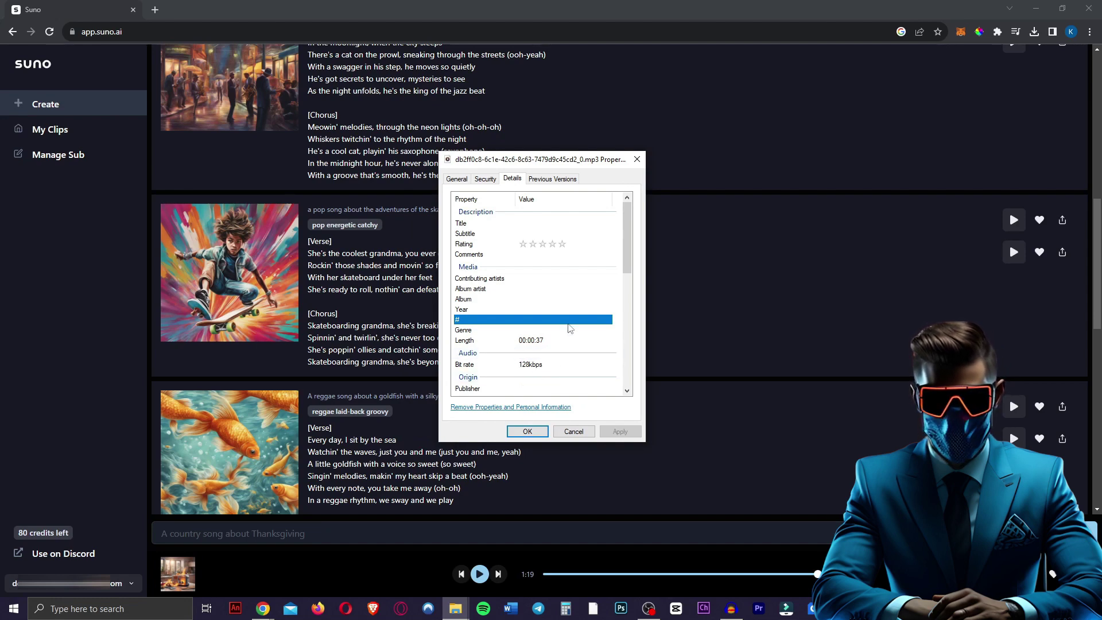
- Close the file properties and scroll the song list until the talking-toaster lyrics are fully visible
click(573, 431)
scroll(561, 412, down, 9)
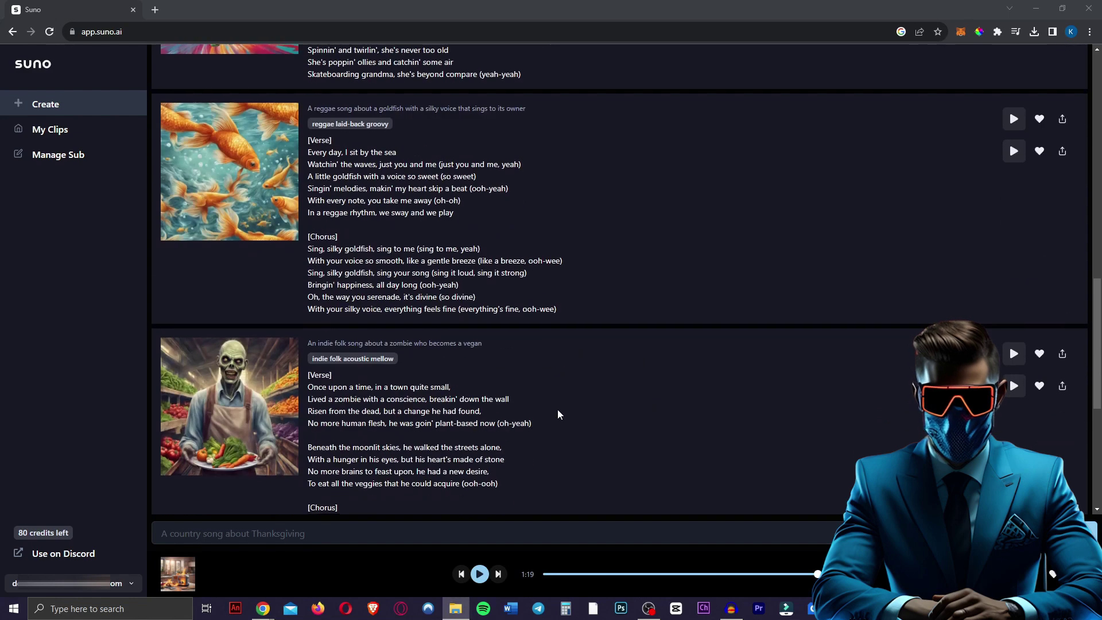
scroll(561, 412, down, 2)
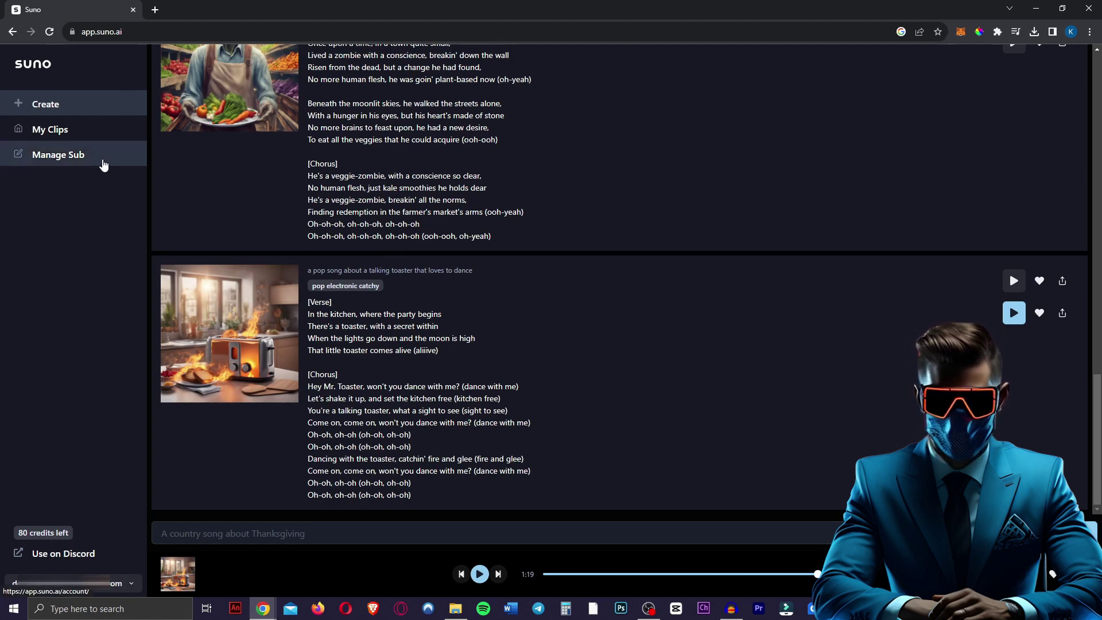
- Review the monthly plans: free Basic, $10 Pro and $30 Premier, including Pro's credit allowance
click(103, 164)
click(236, 127)
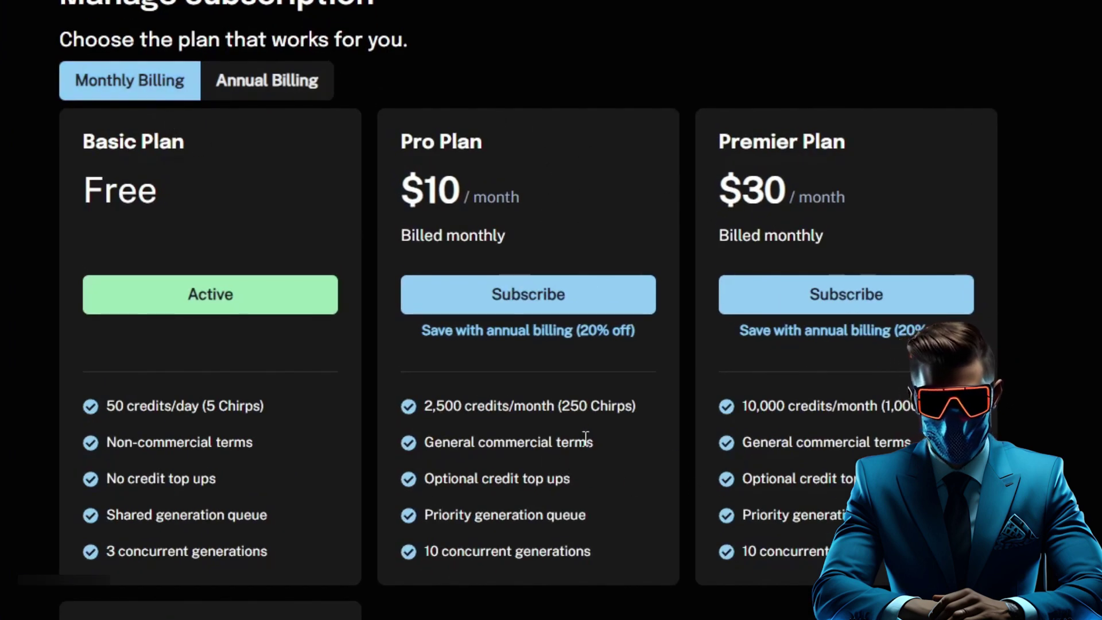
drag(565, 405, 613, 400)
click(636, 450)
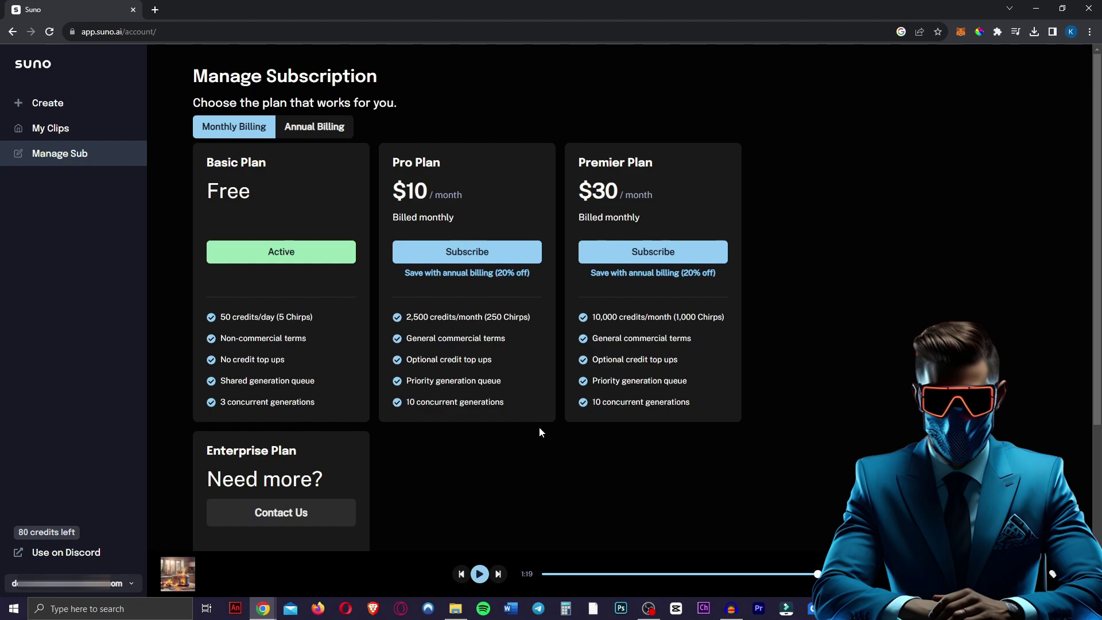
- Leave the plans page for My Clips and browse the toaster, vegan-zombie, goldfish-reggae and grandma clips
click(69, 127)
click(89, 114)
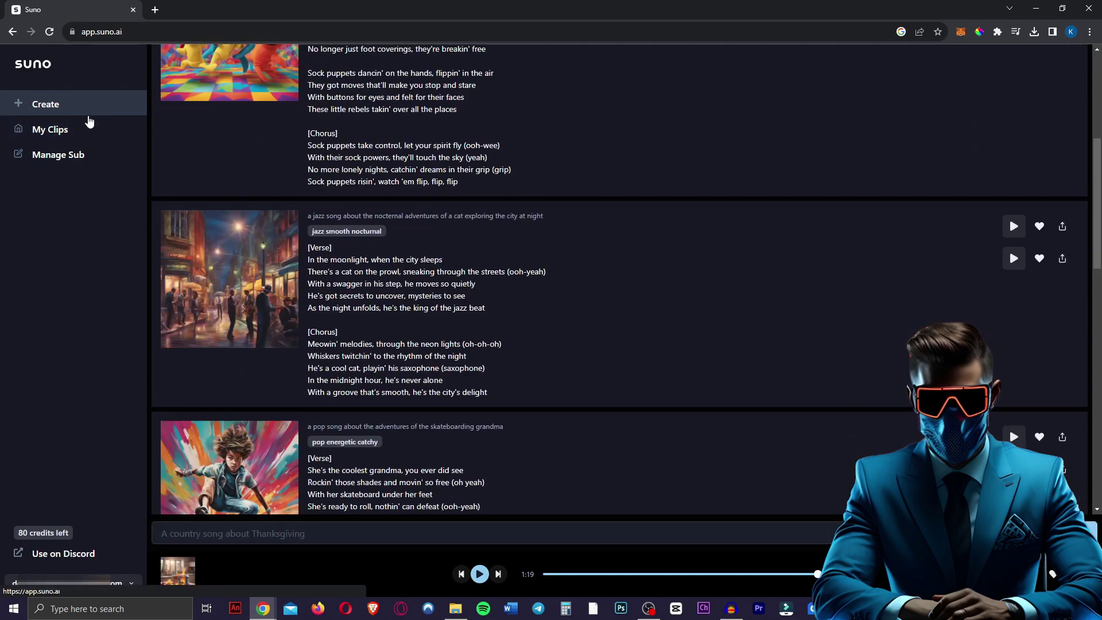
click(87, 130)
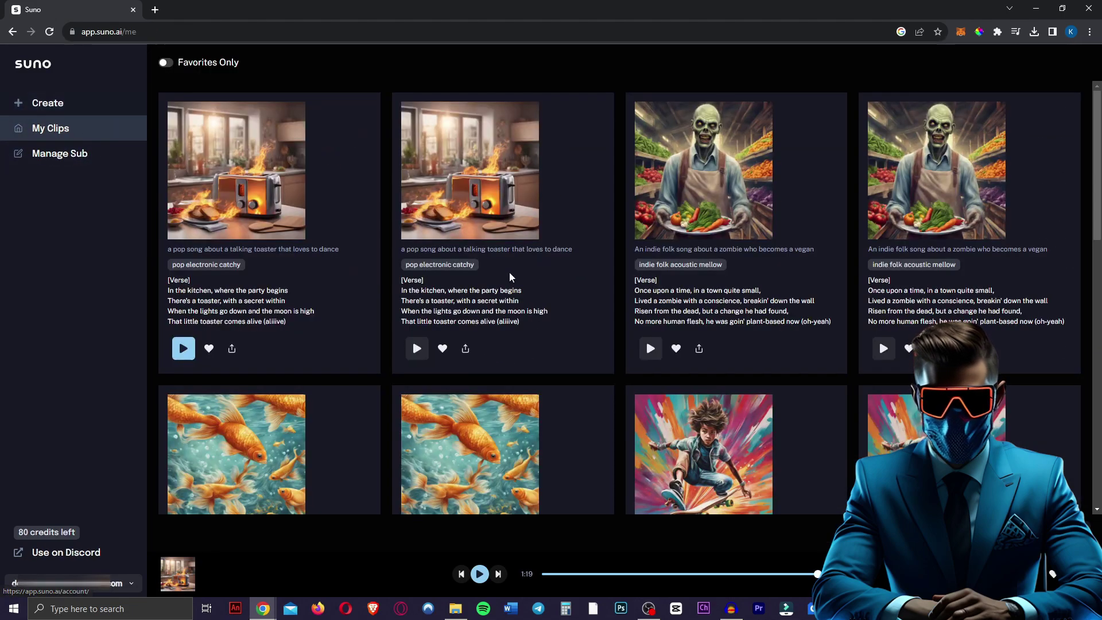
scroll(542, 281, down, 1)
scroll(543, 281, down, 9)
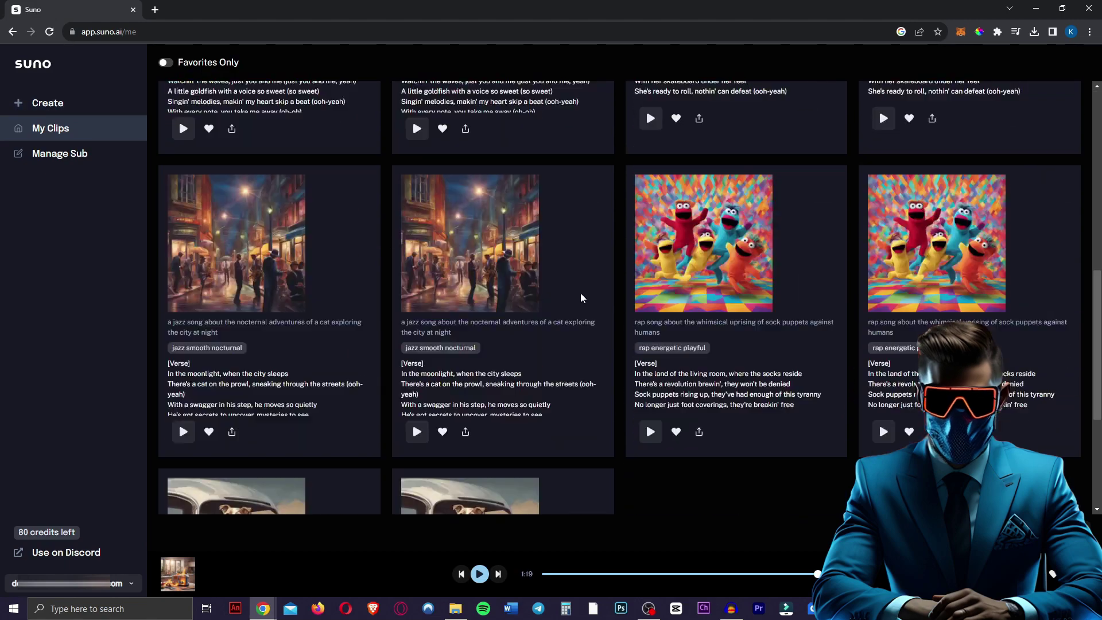
scroll(583, 295, up, 9)
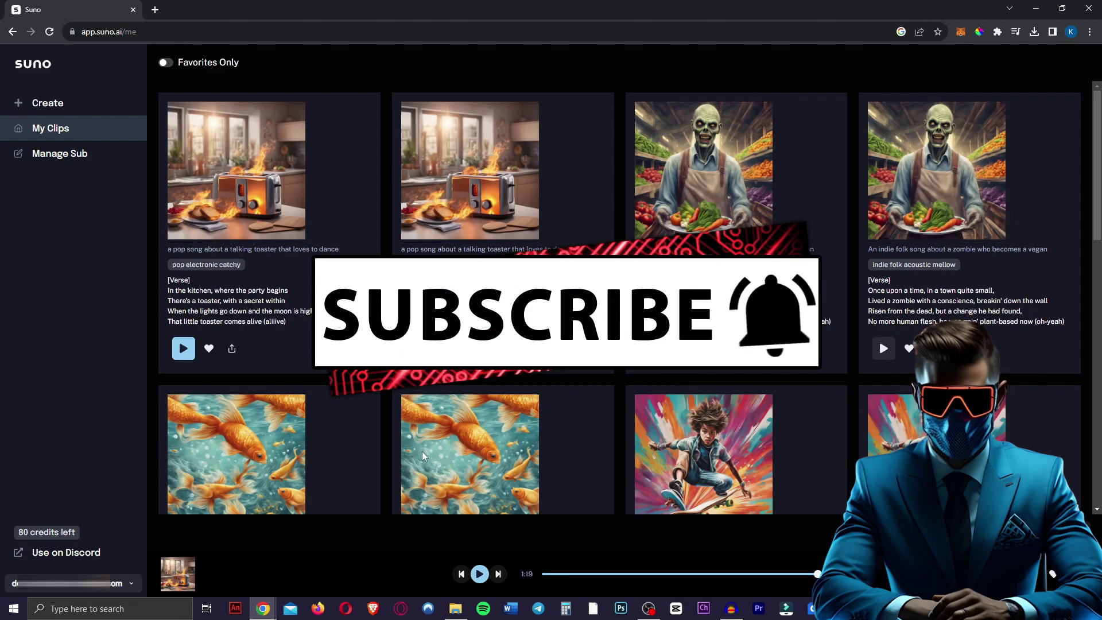
scroll(630, 298, down, 5)
scroll(630, 297, up, 1)
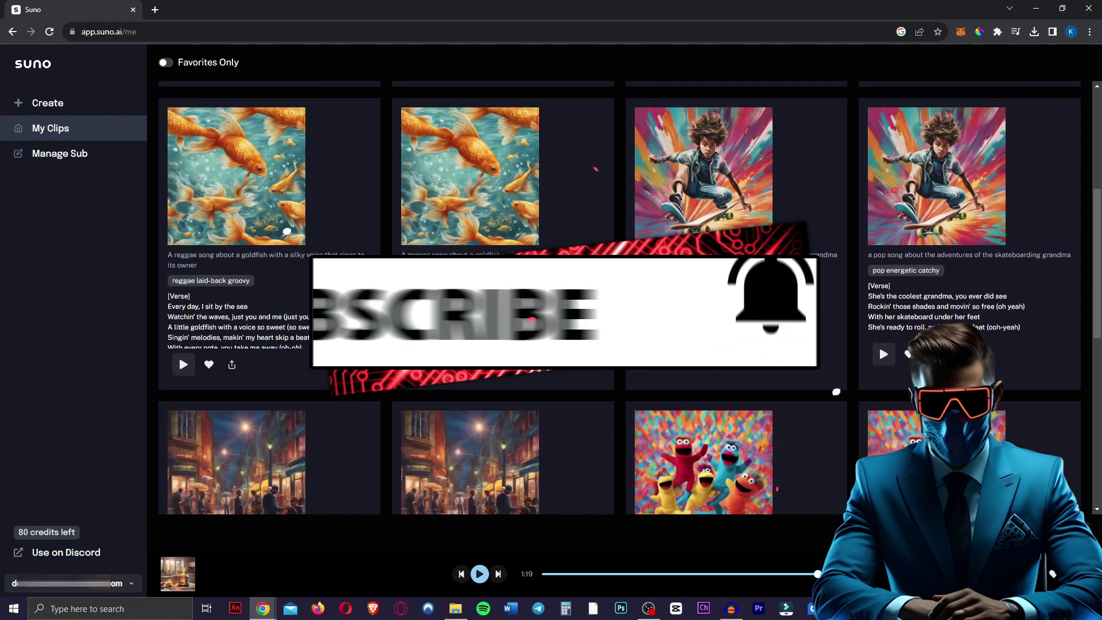